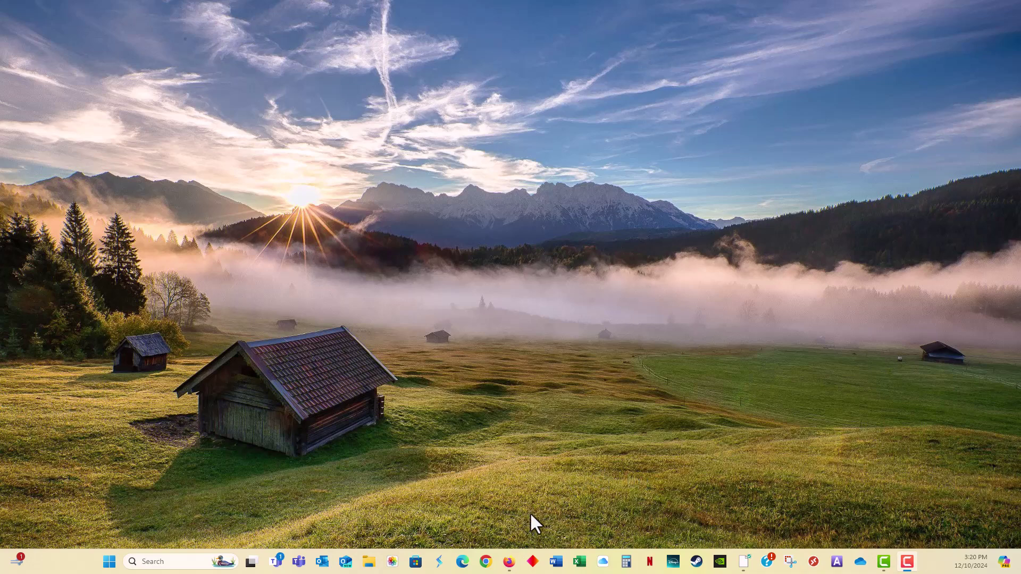
- Bring the CBC Gem Heartland page forward in Firefox and restore its window to a smaller size
left_click(508, 562)
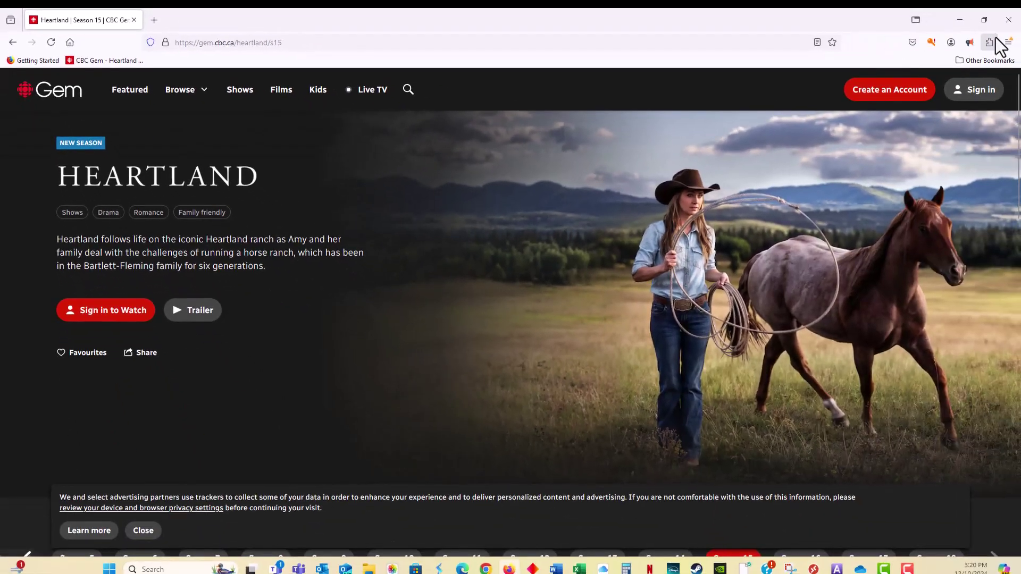
left_click(980, 20)
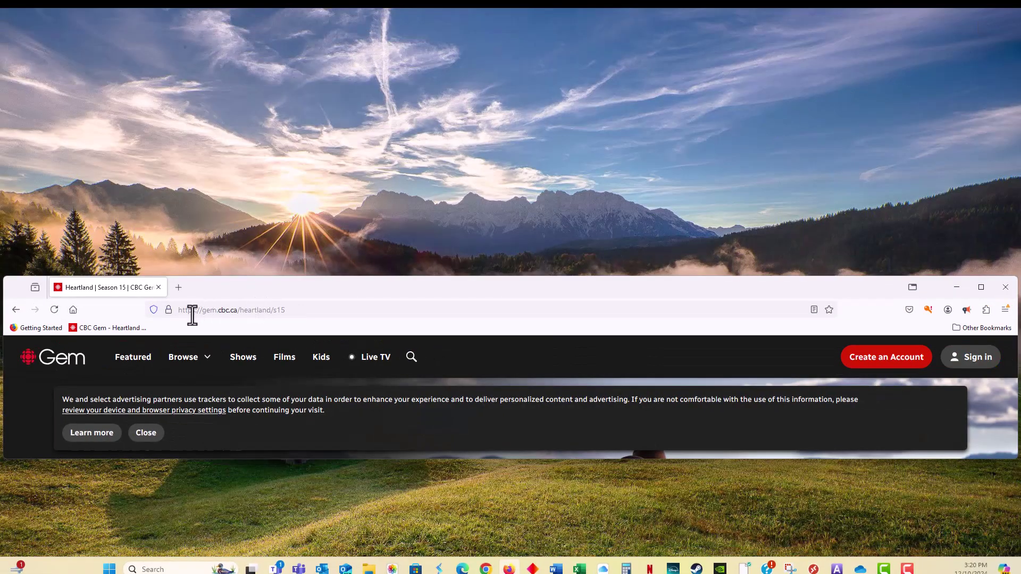
- Drag the Heartland page's padlock onto the desktop as a shortcut, test it, and close Firefox
mouse_move(168, 310)
left_click_drag(166, 311, 233, 219)
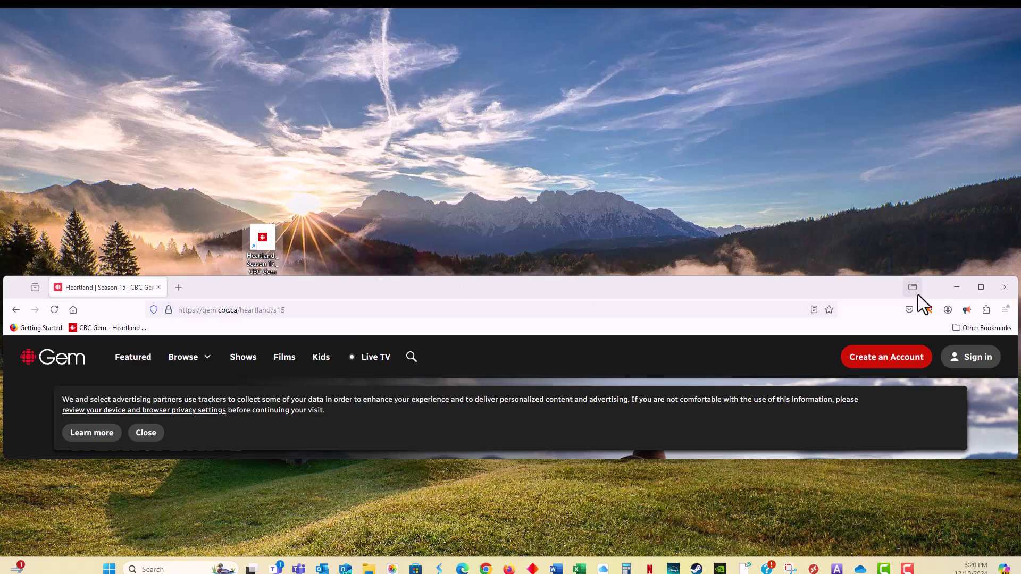
left_click(1006, 288)
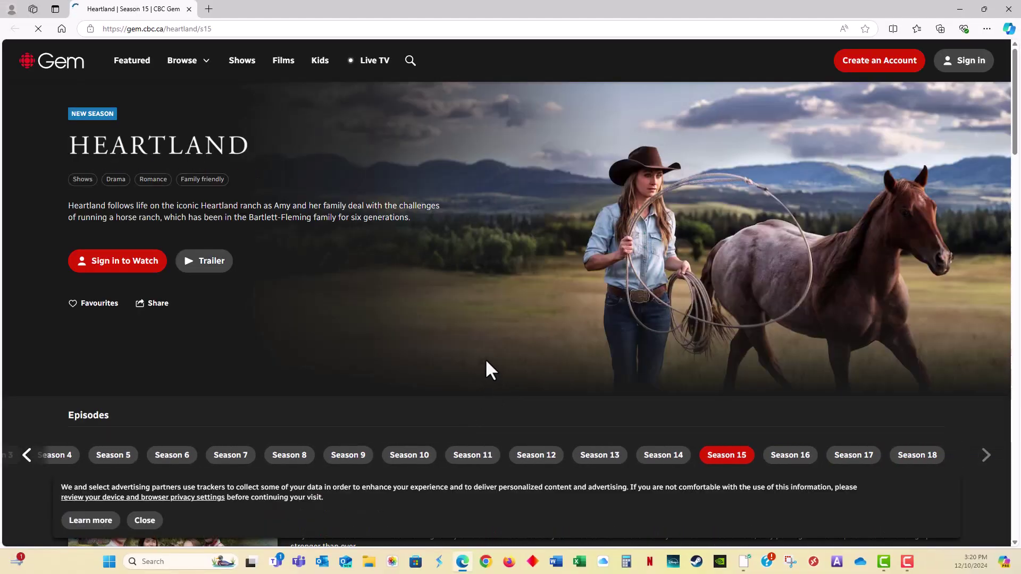
left_click(1010, 11)
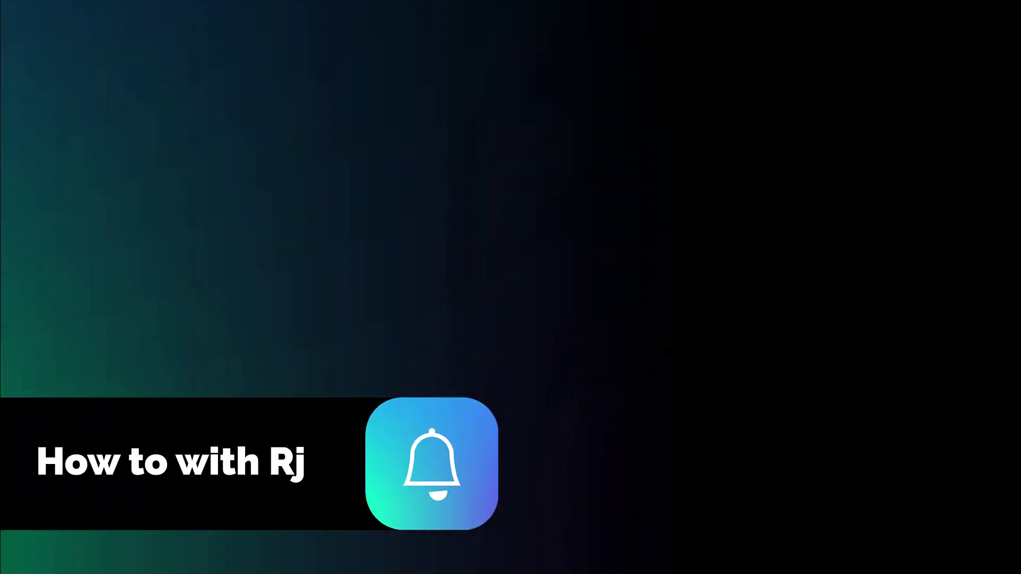